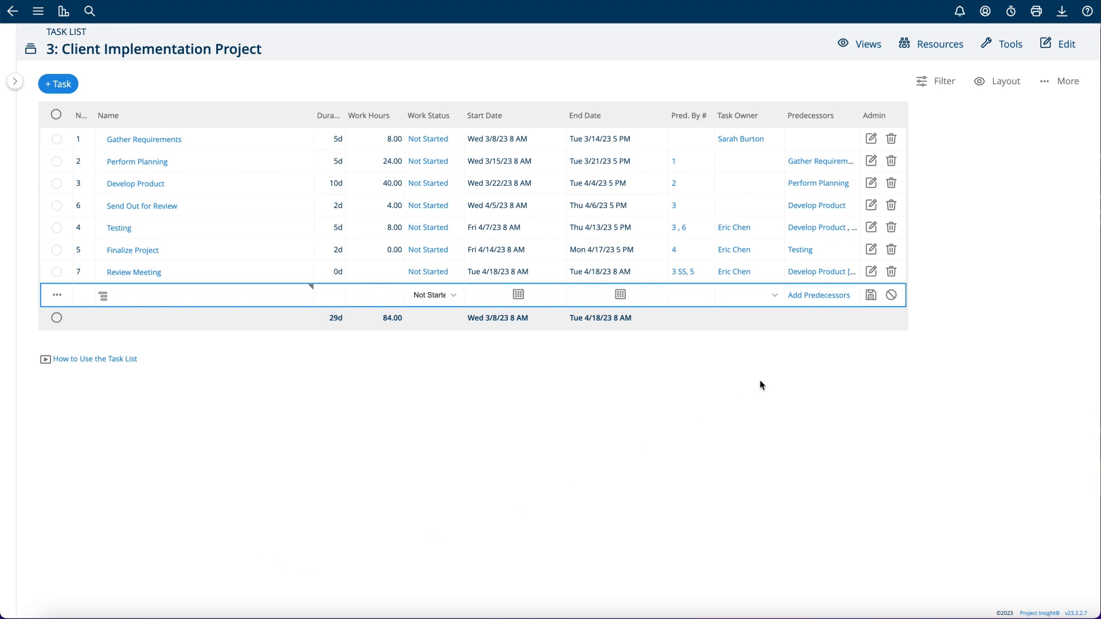
Add the Resources column to the task list's selected columns, just before Task Owner
click(942, 81)
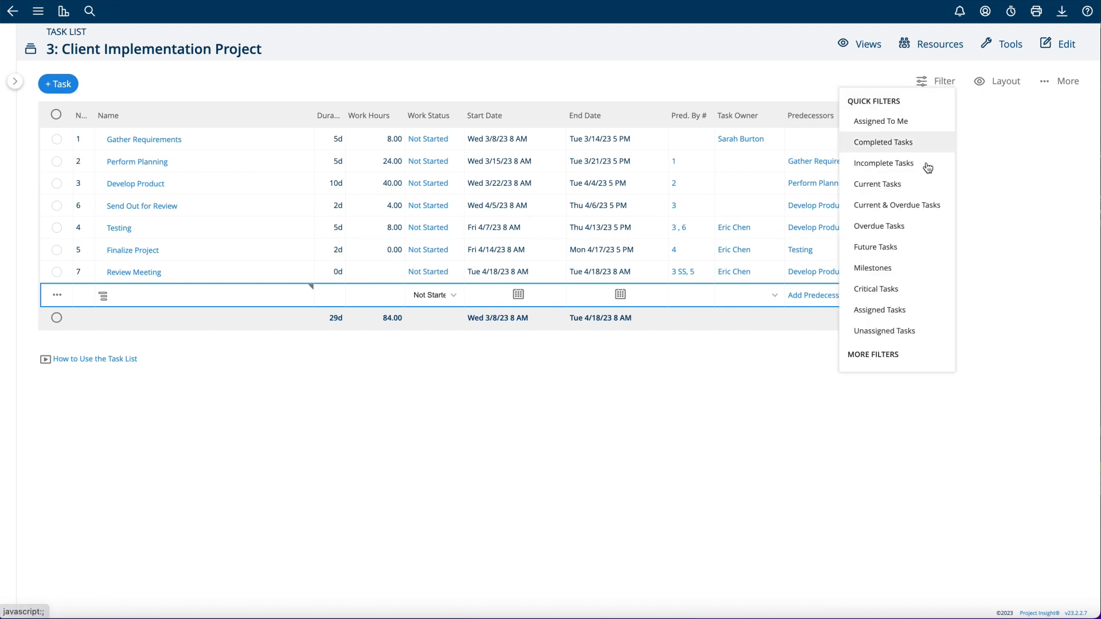
click(887, 357)
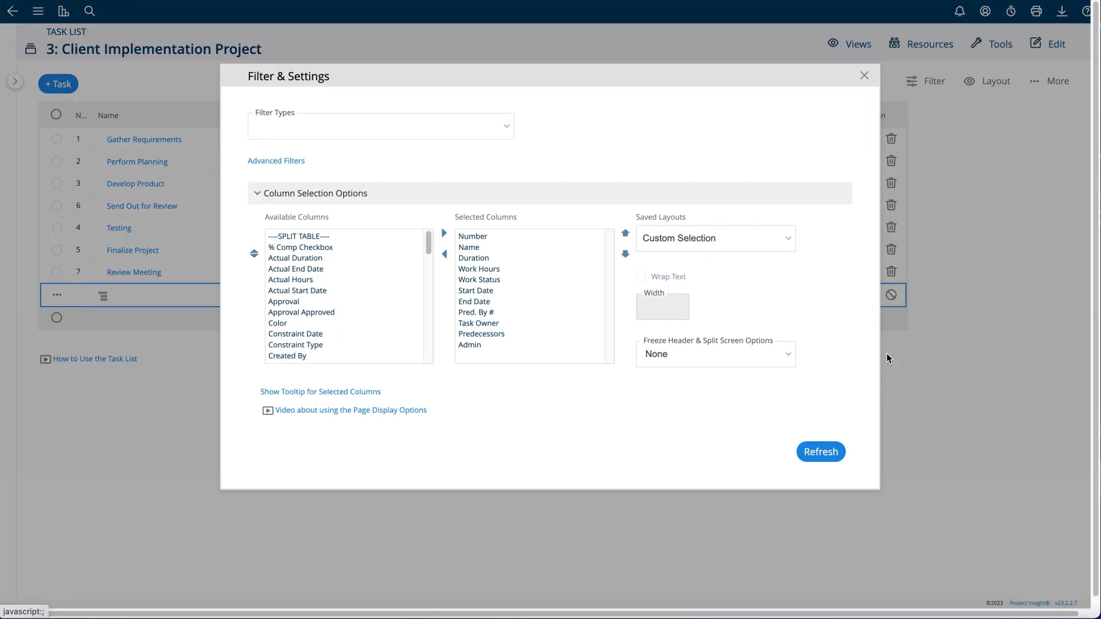
drag(431, 241, 421, 327)
click(288, 293)
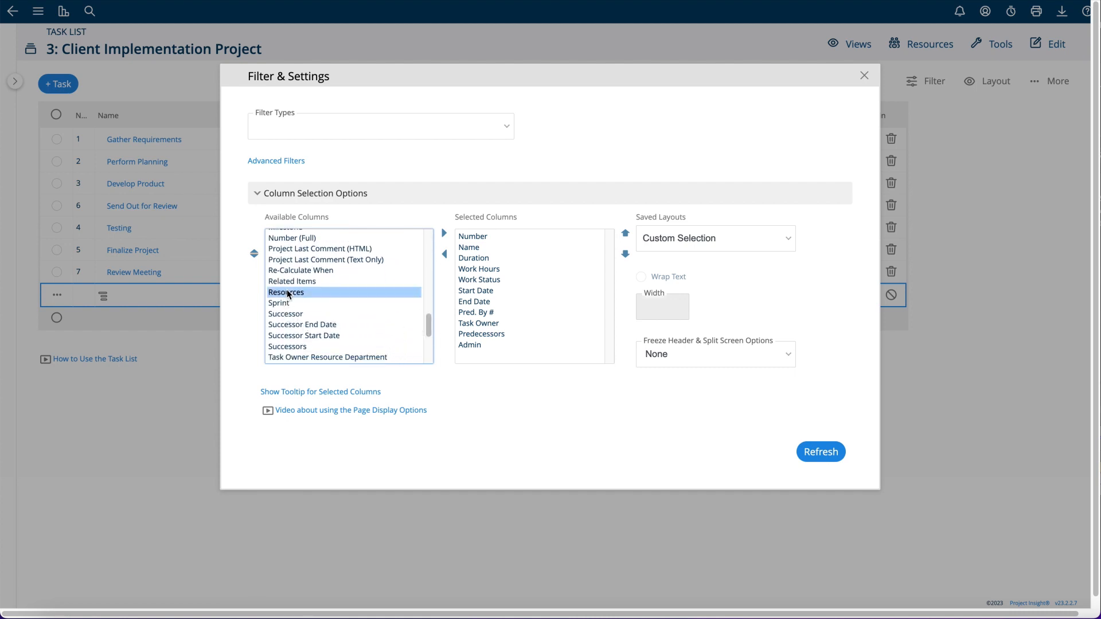
click(480, 324)
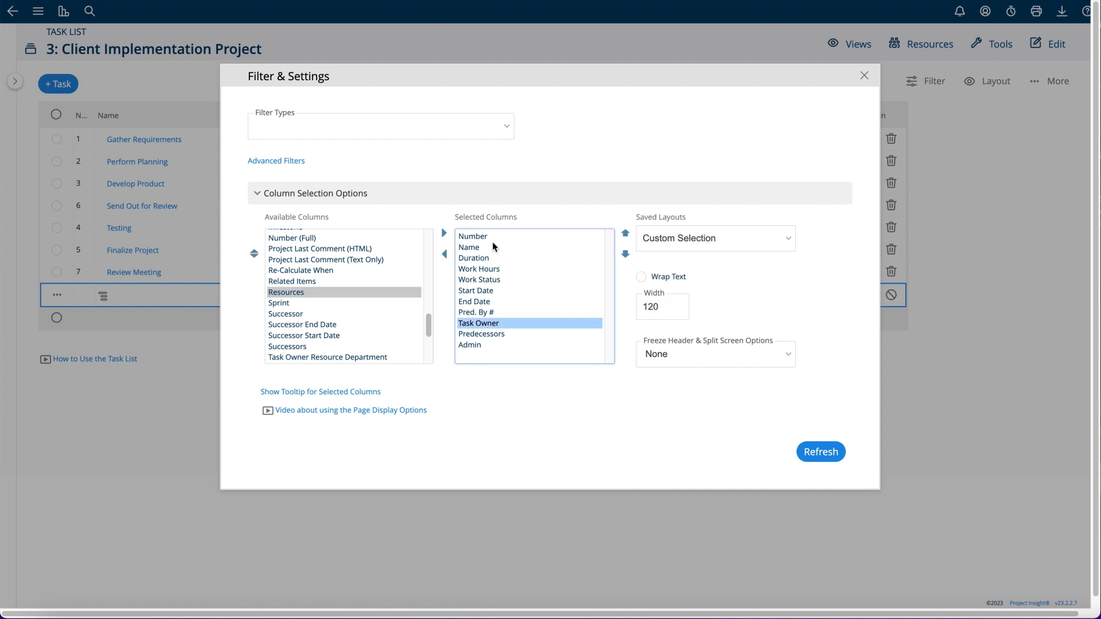
click(443, 235)
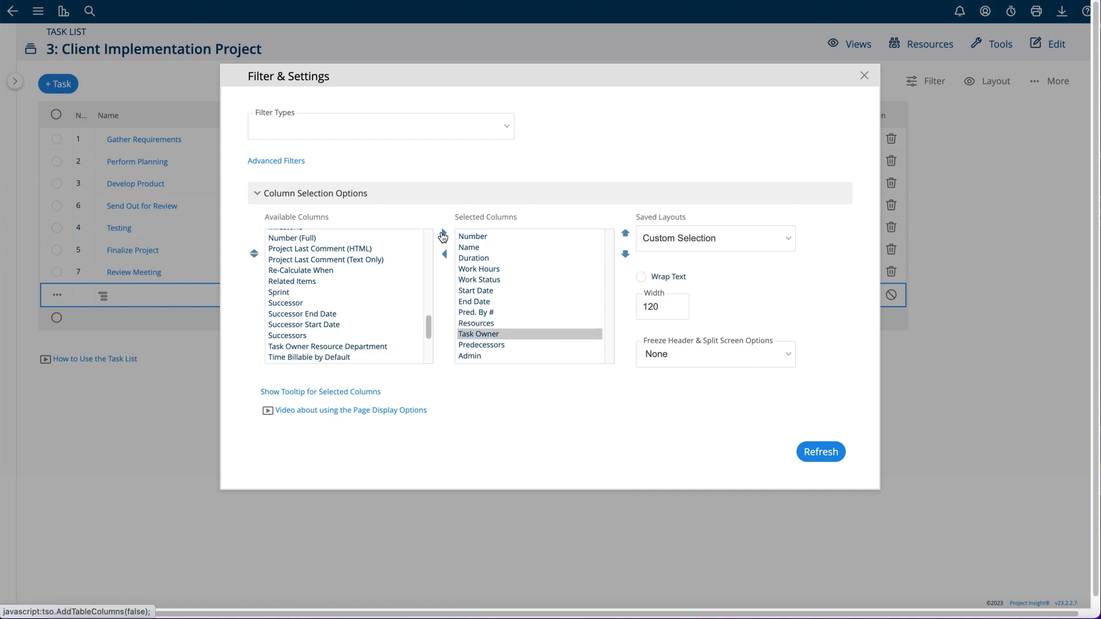
Remove the Task Owner column from the selected columns and refresh the task list
click(515, 334)
double_click(516, 334)
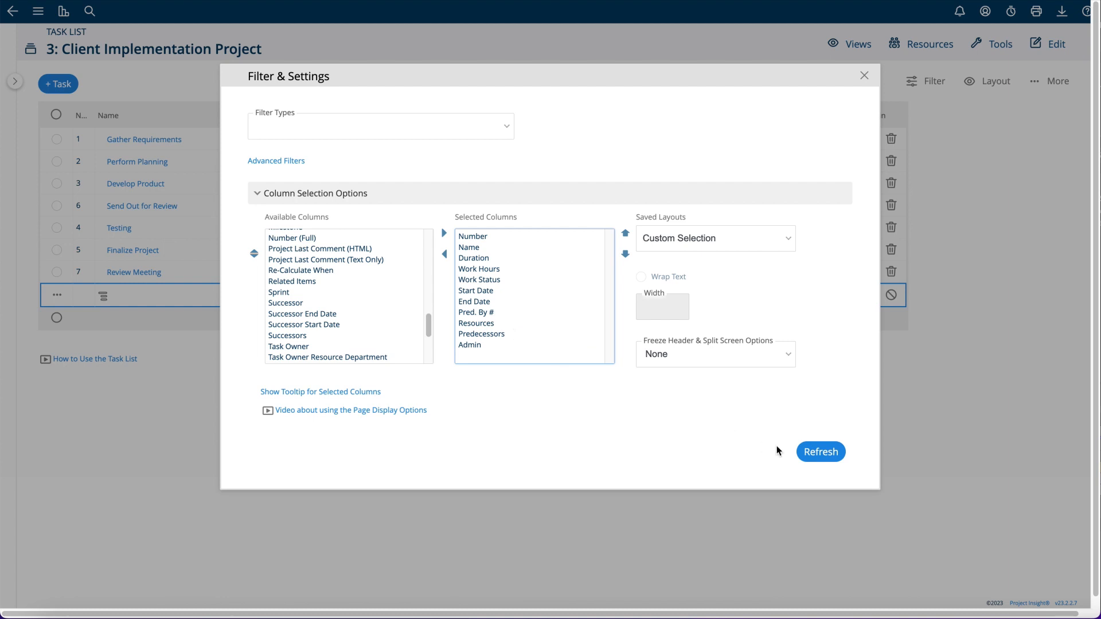
click(833, 454)
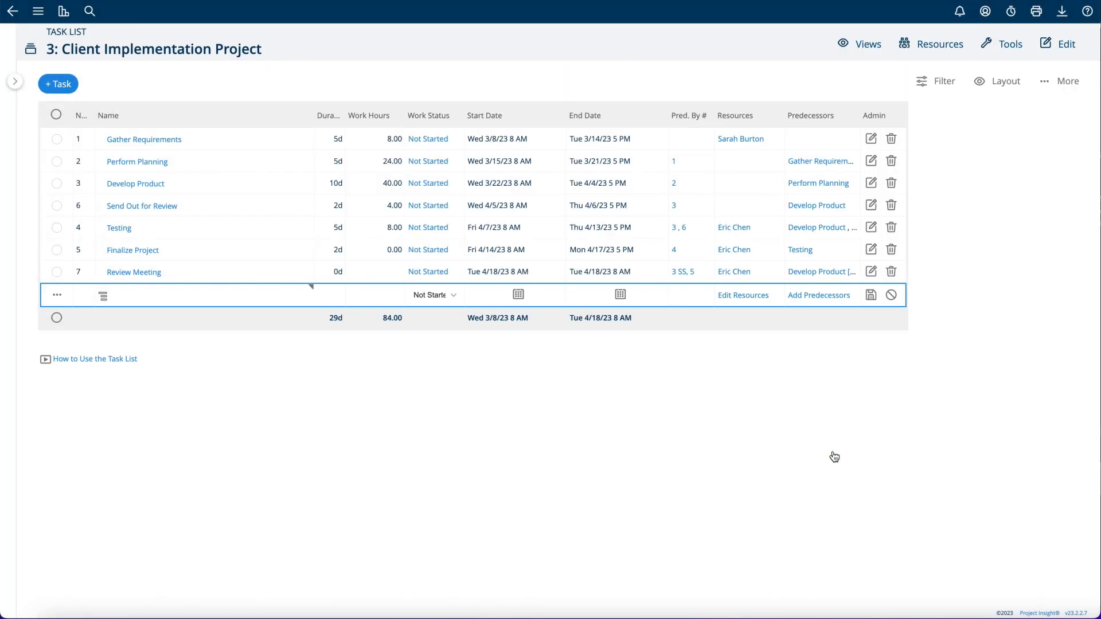
Fill in the blank task row with the name Develop Software and a duration of 5 days
click(127, 296)
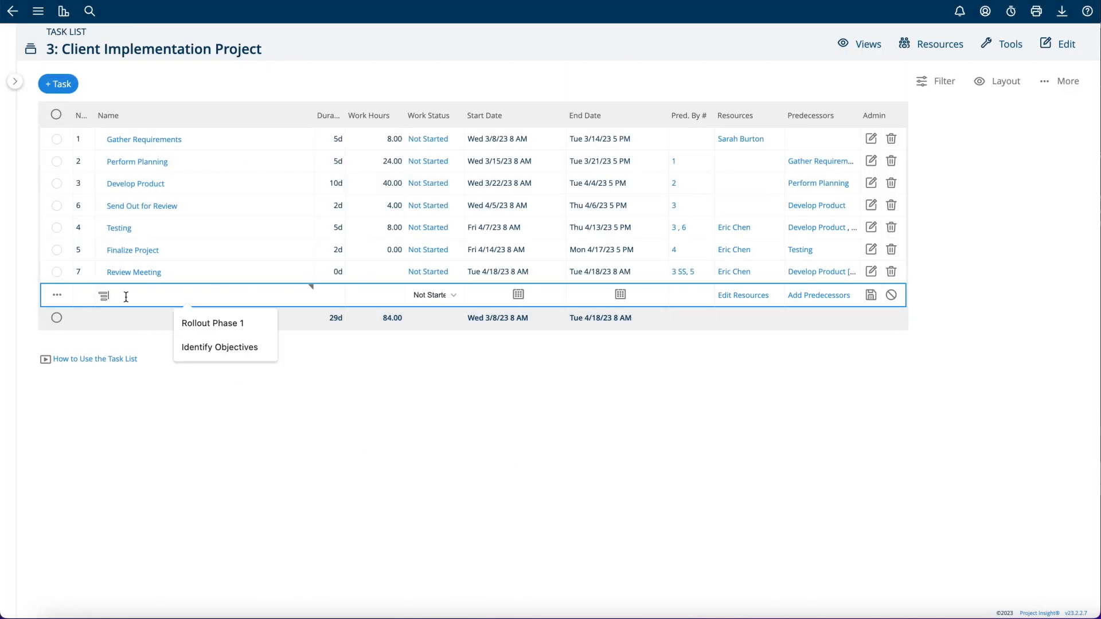
text(Dev)
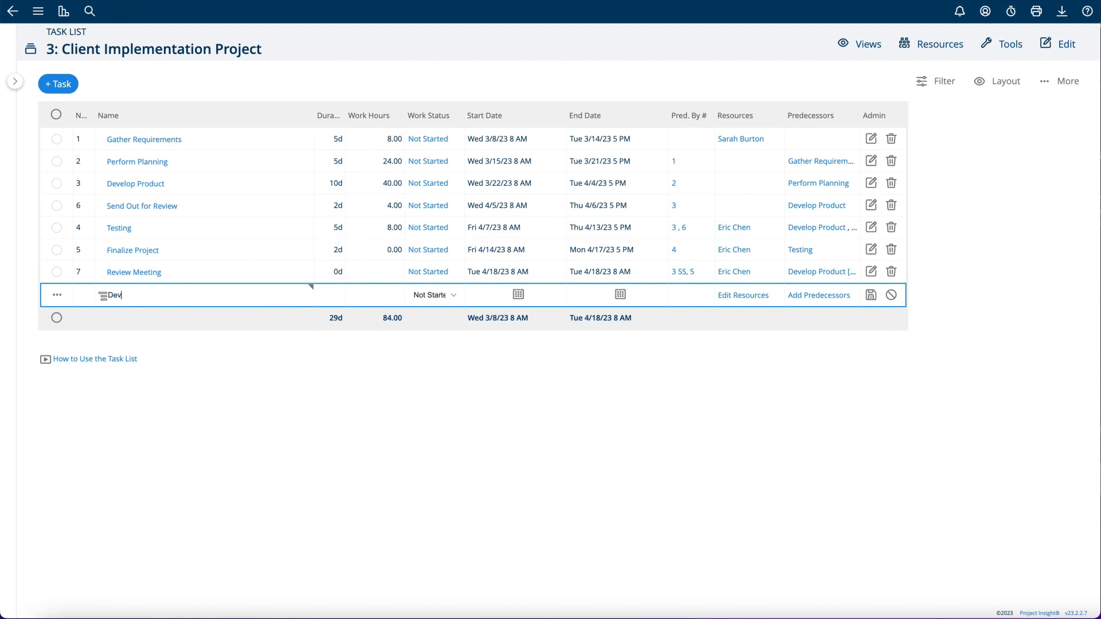
text(elop Software)
click(338, 289)
text(5)
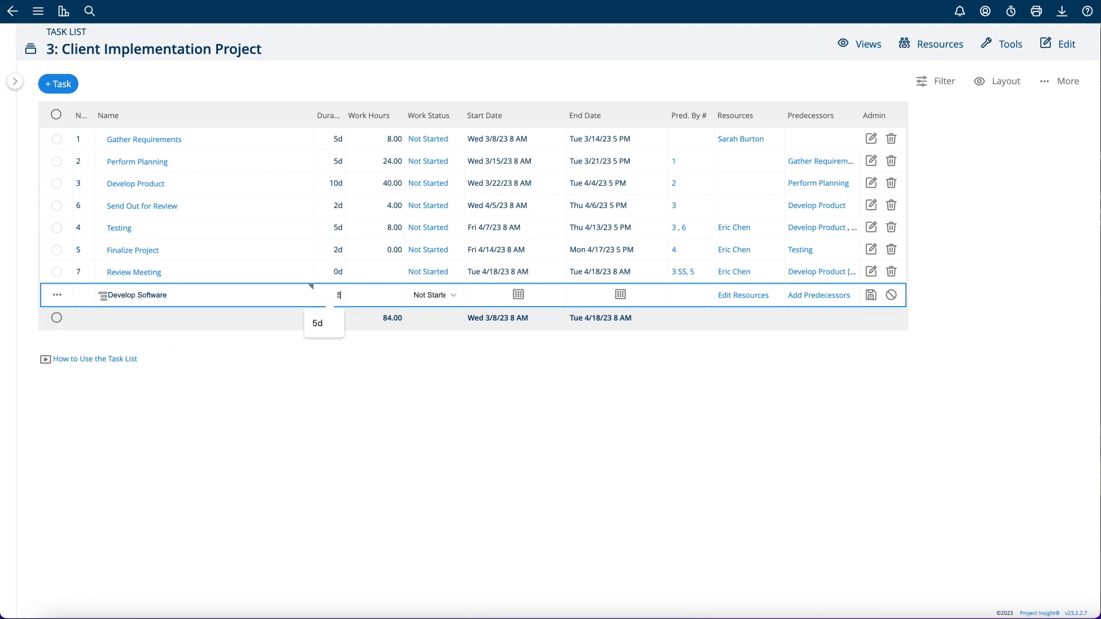
key(Tab)
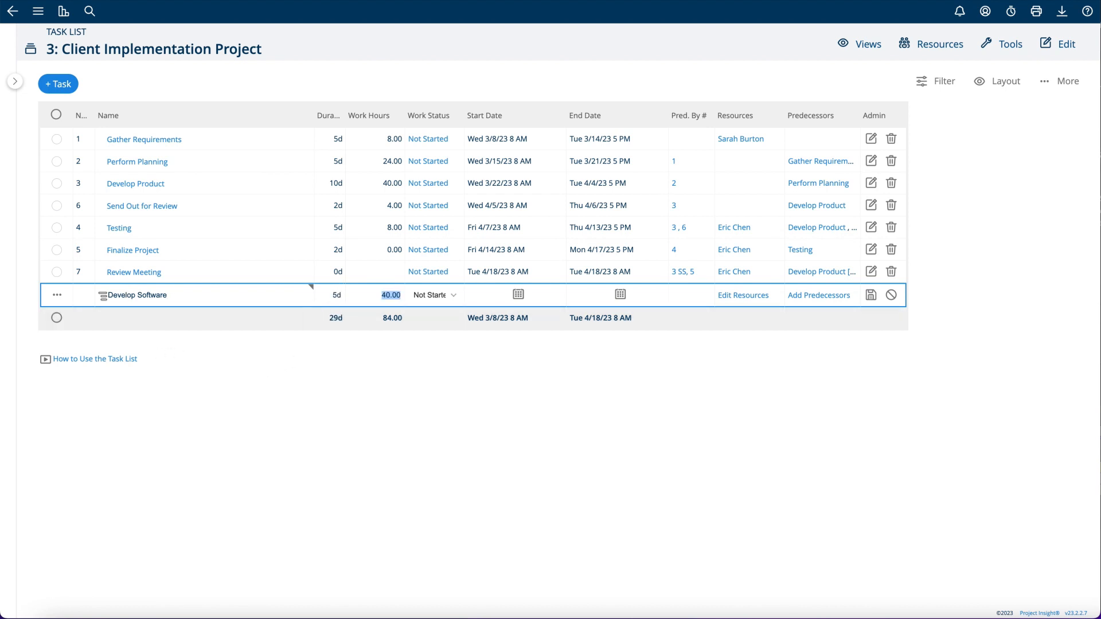
Assign the first two listed people as resources on Develop Software, dividing the existing total work evenly between them
click(746, 295)
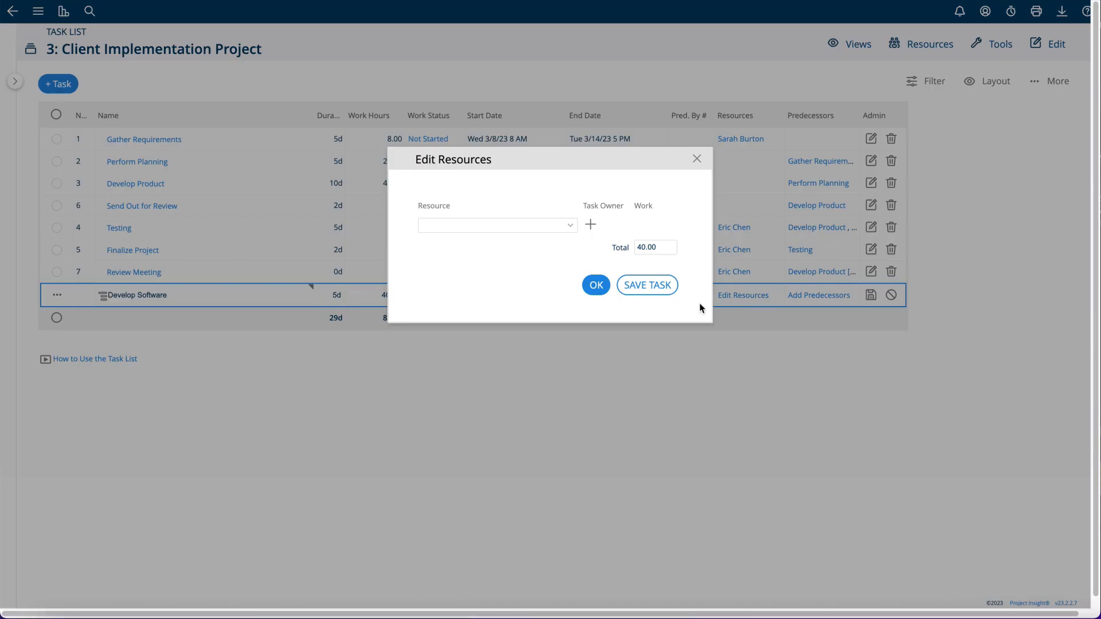
click(574, 231)
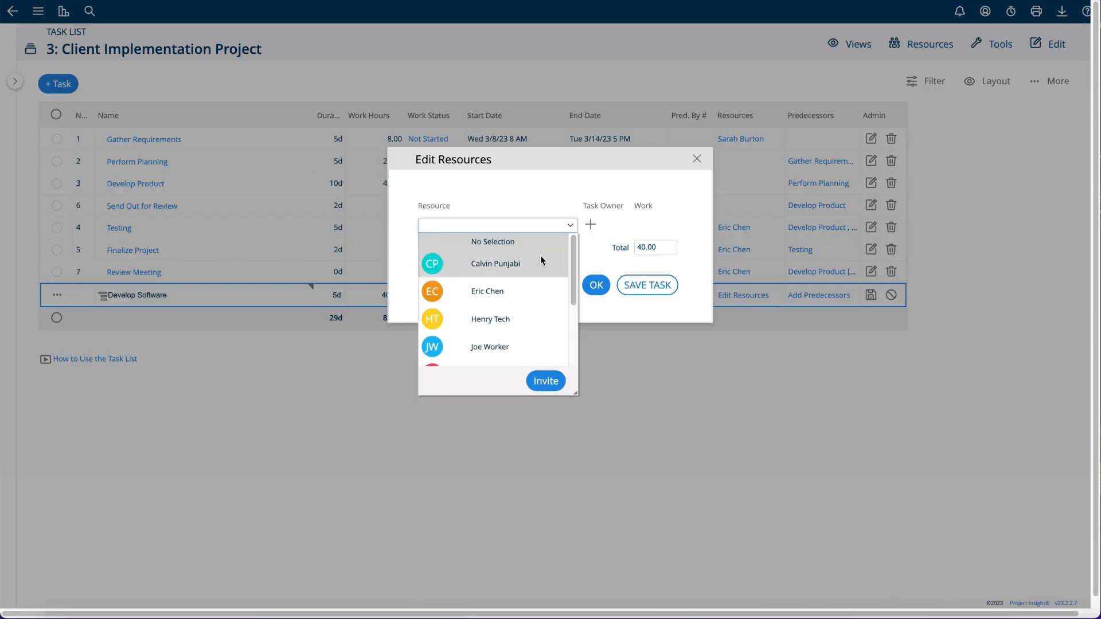
click(536, 263)
click(570, 247)
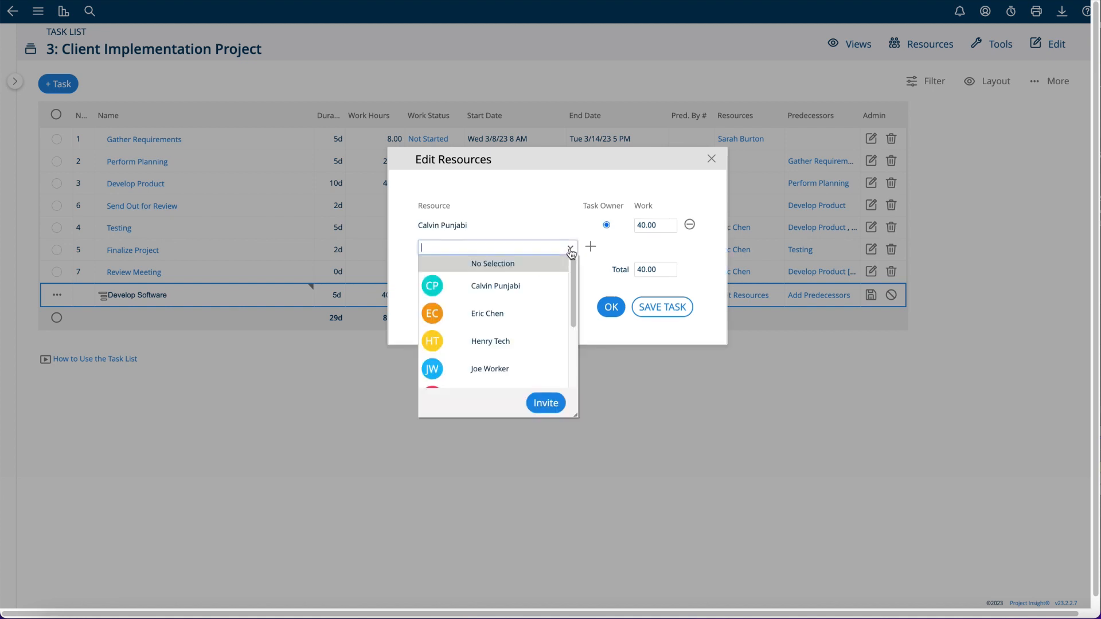
click(520, 313)
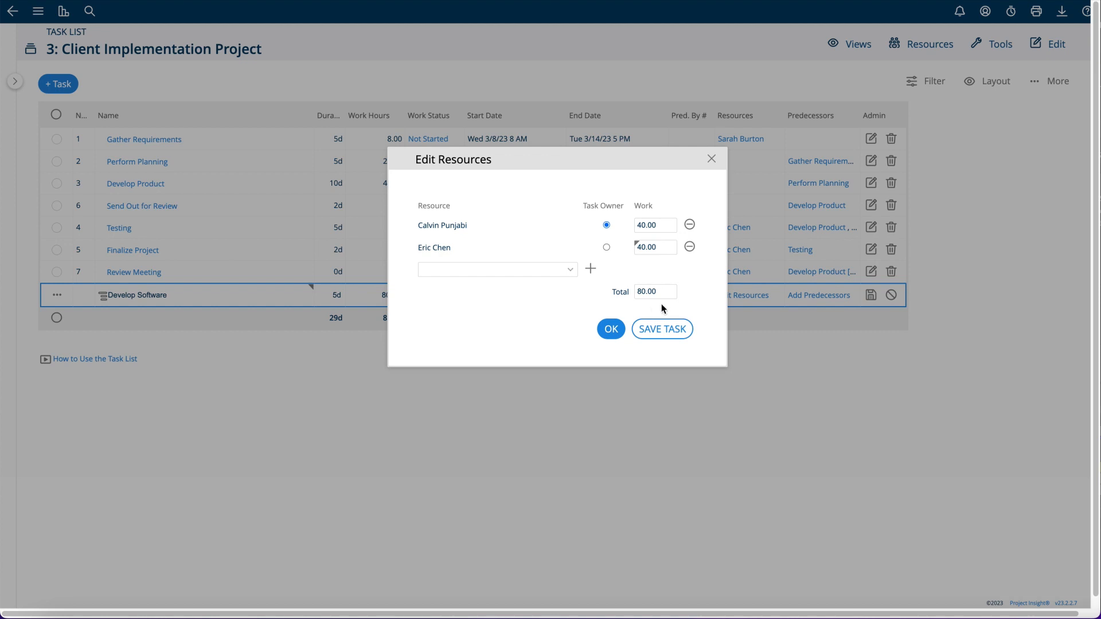
click(641, 248)
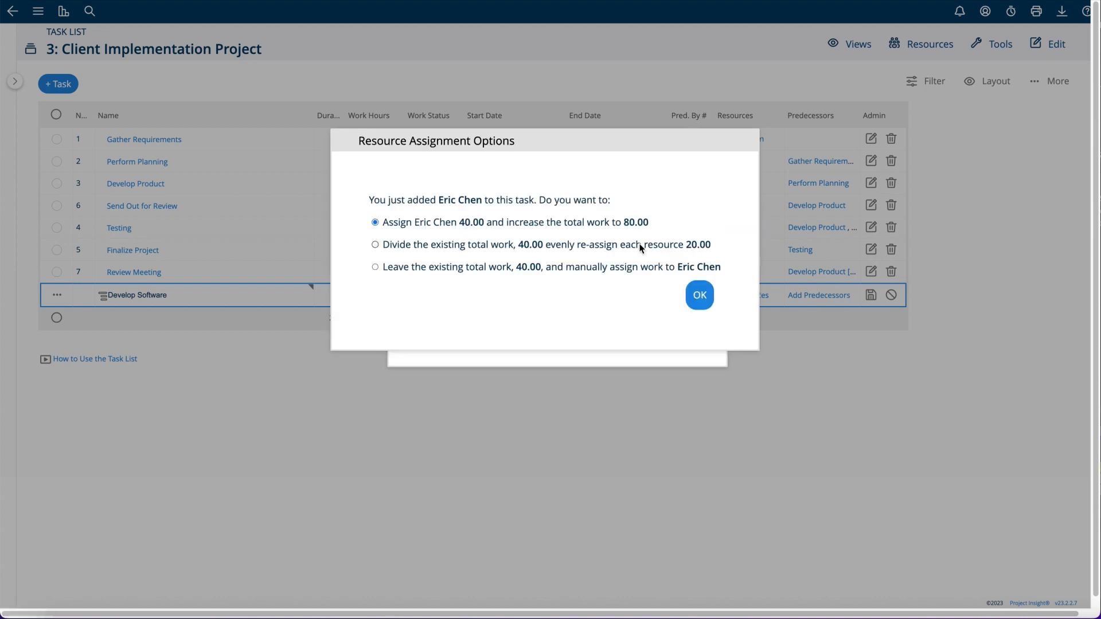
click(375, 245)
click(699, 295)
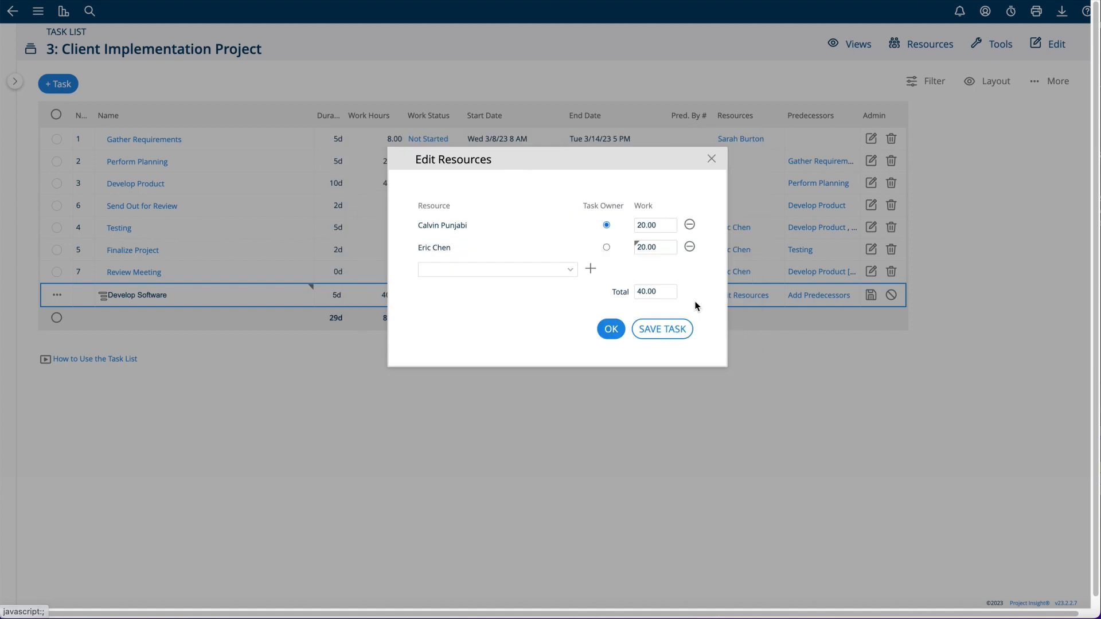
Add a third resource with manually assigned work of 10 hours, then save the Develop Software task
click(571, 270)
scroll(520, 339, down, 2)
click(514, 367)
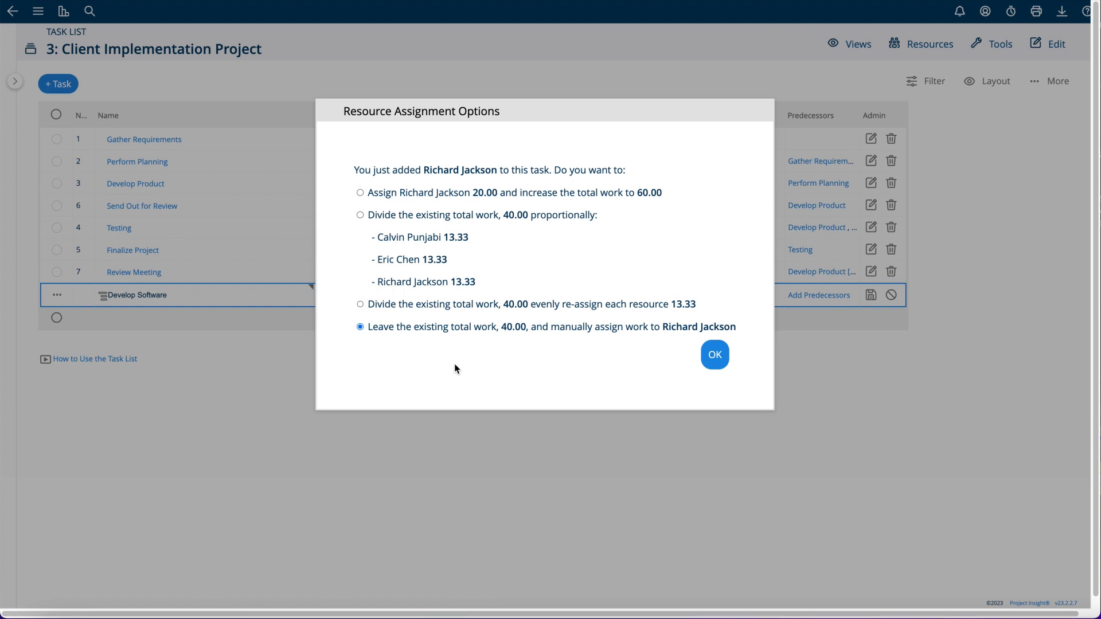
click(702, 364)
click(659, 270)
text(10)
key(Tab)
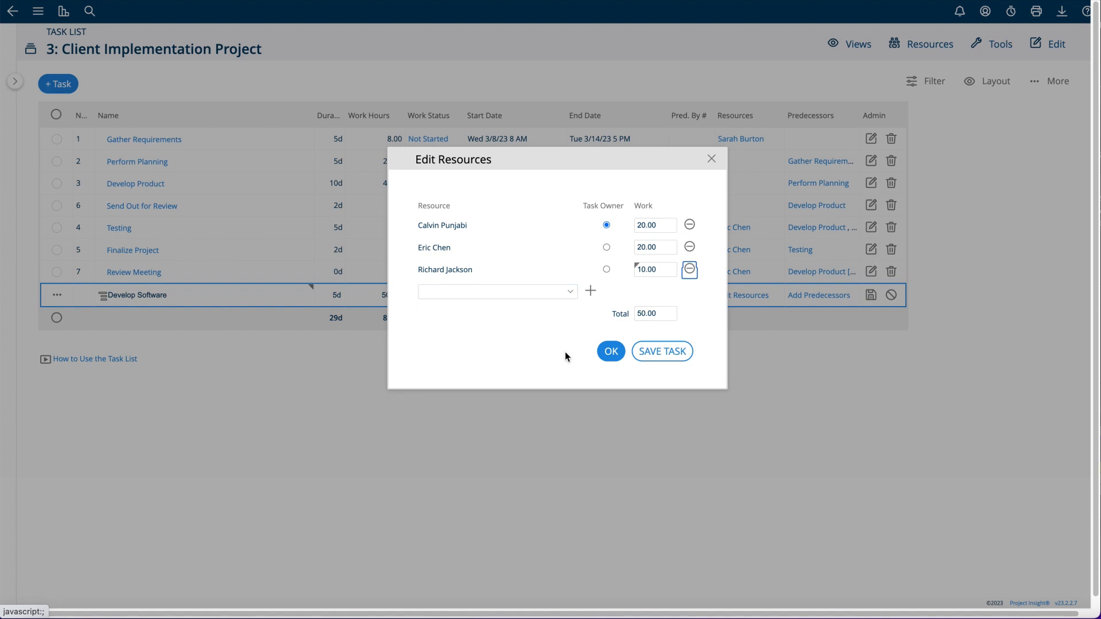
click(611, 358)
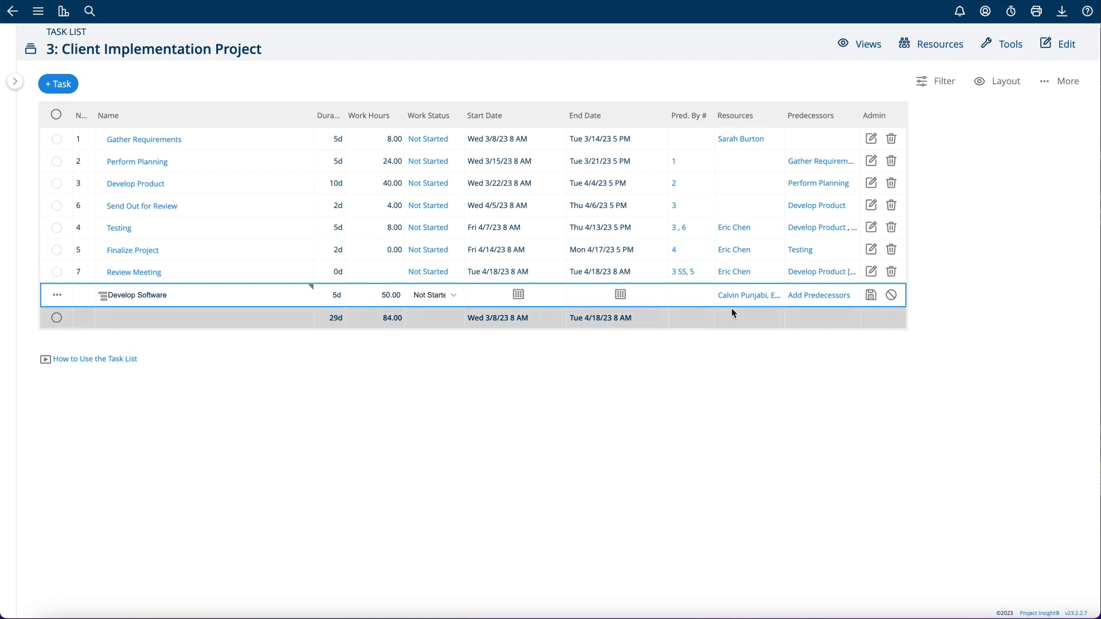
click(871, 295)
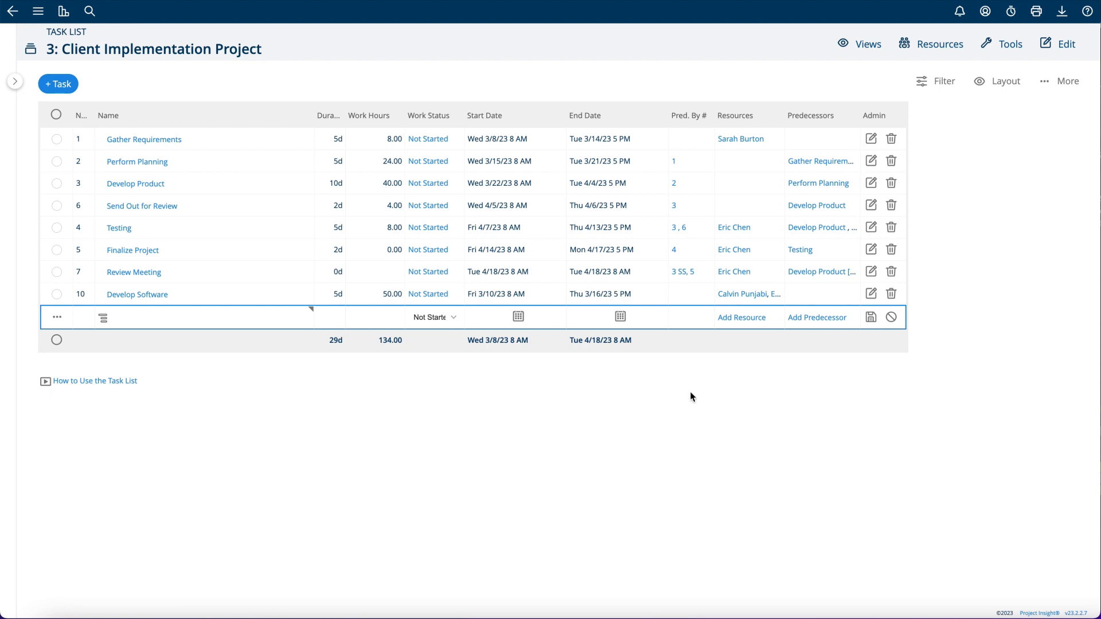
Open the Projects and Tasks configuration page from the add-ons
click(39, 11)
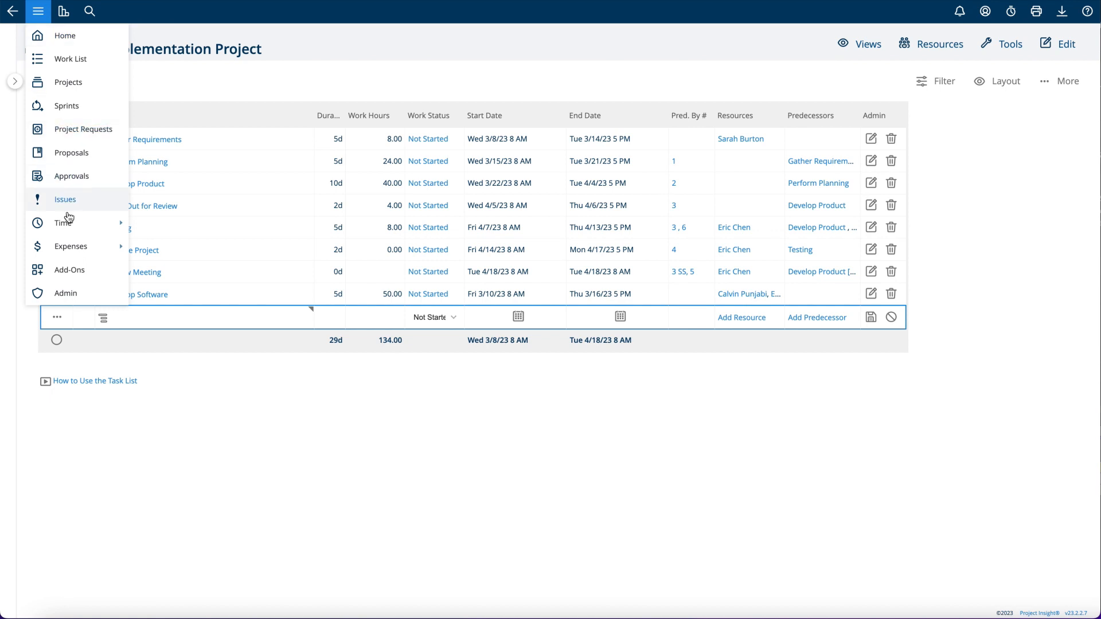
click(75, 269)
scroll(148, 293, down, 4)
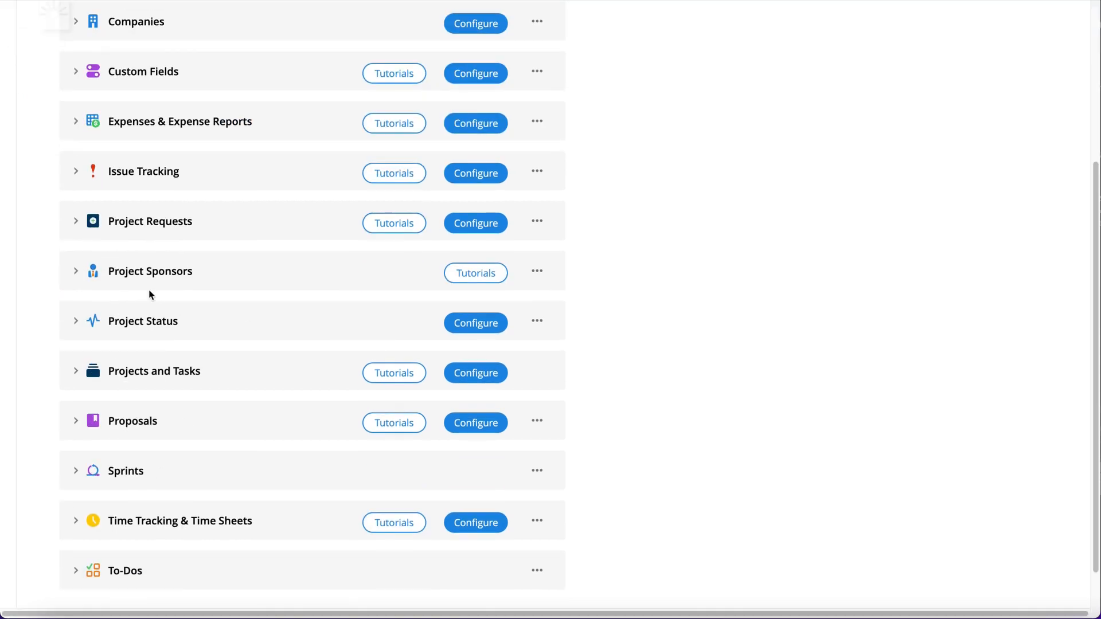
click(468, 372)
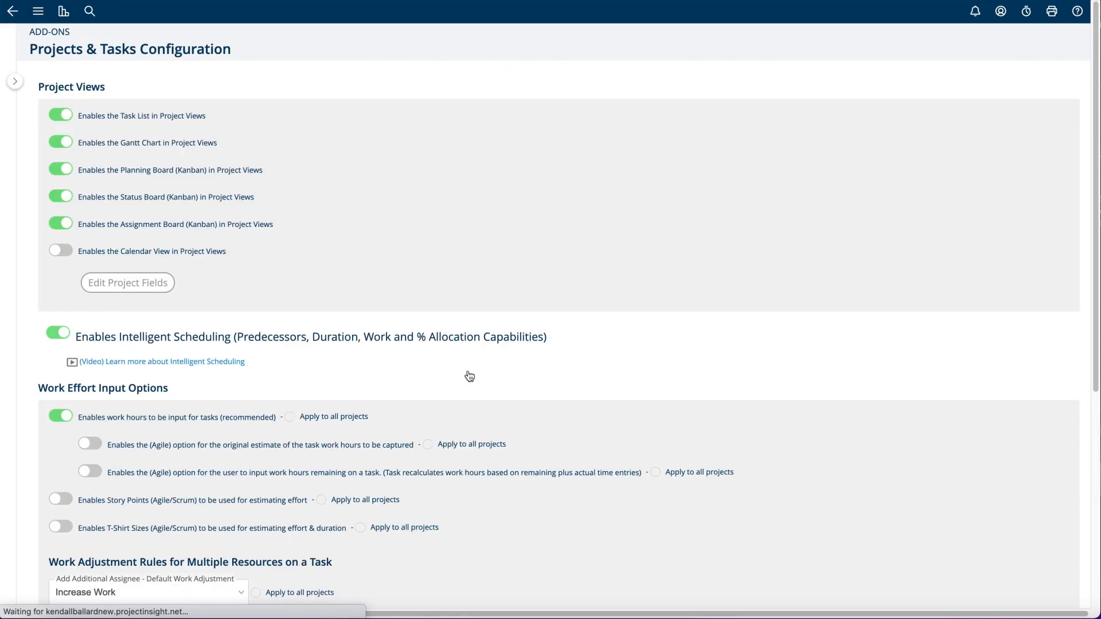
Review the default work adjustment choices for adding an additional assignee and keep Increase Work
scroll(469, 376, down, 5)
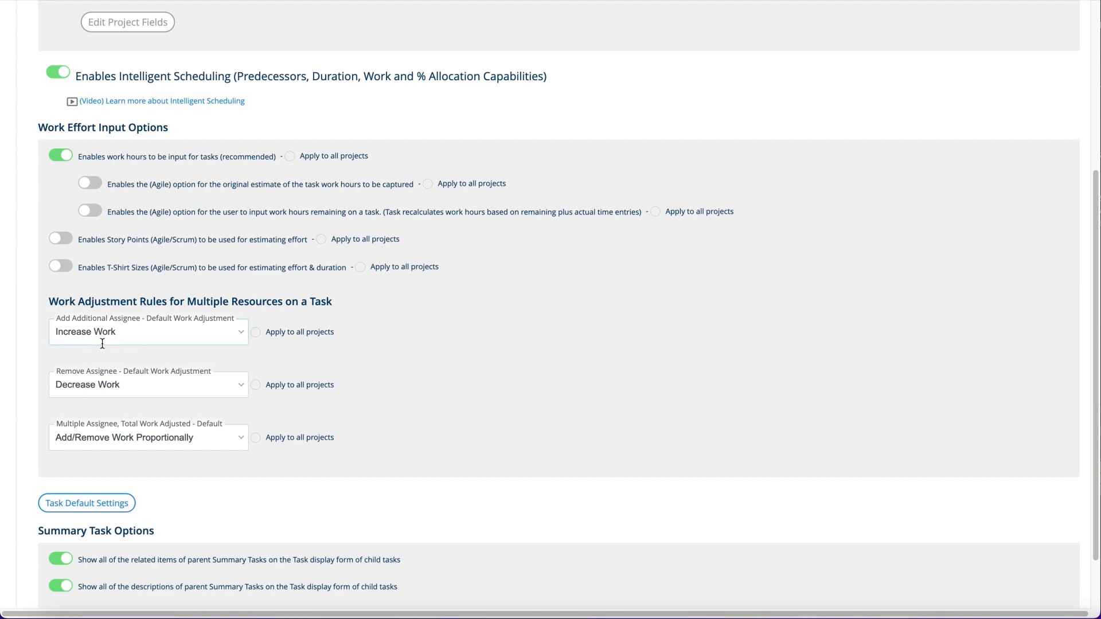
click(233, 342)
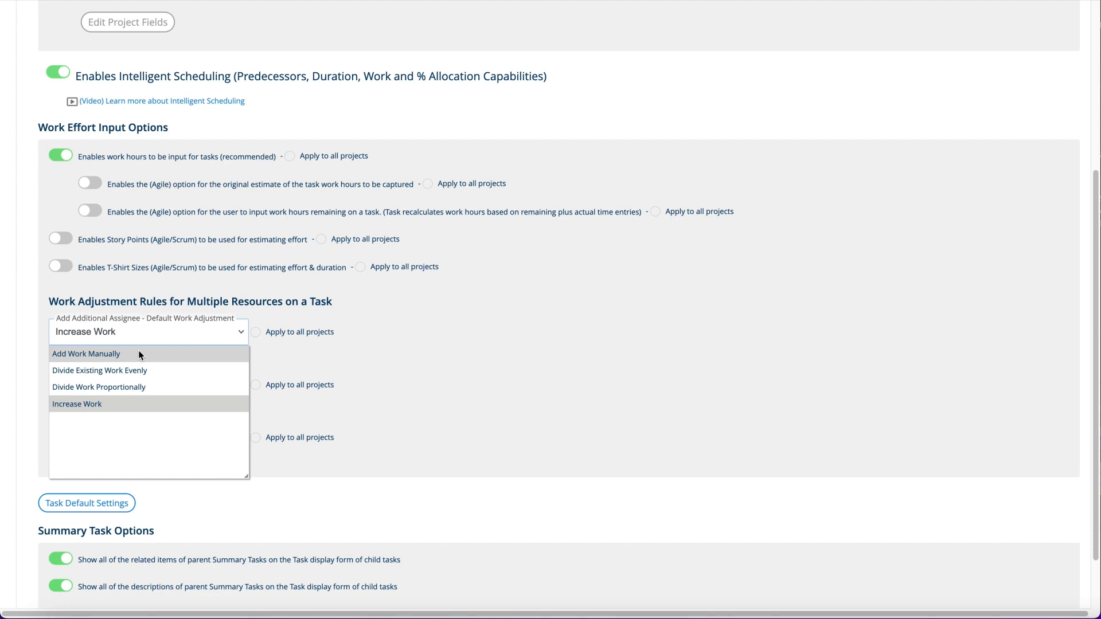
click(142, 403)
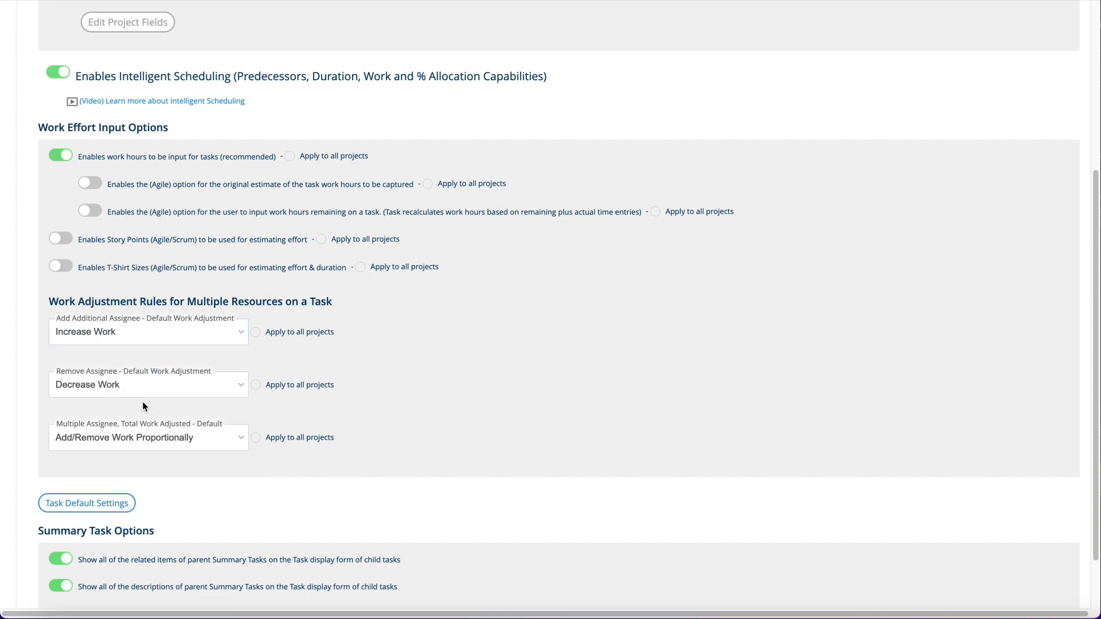